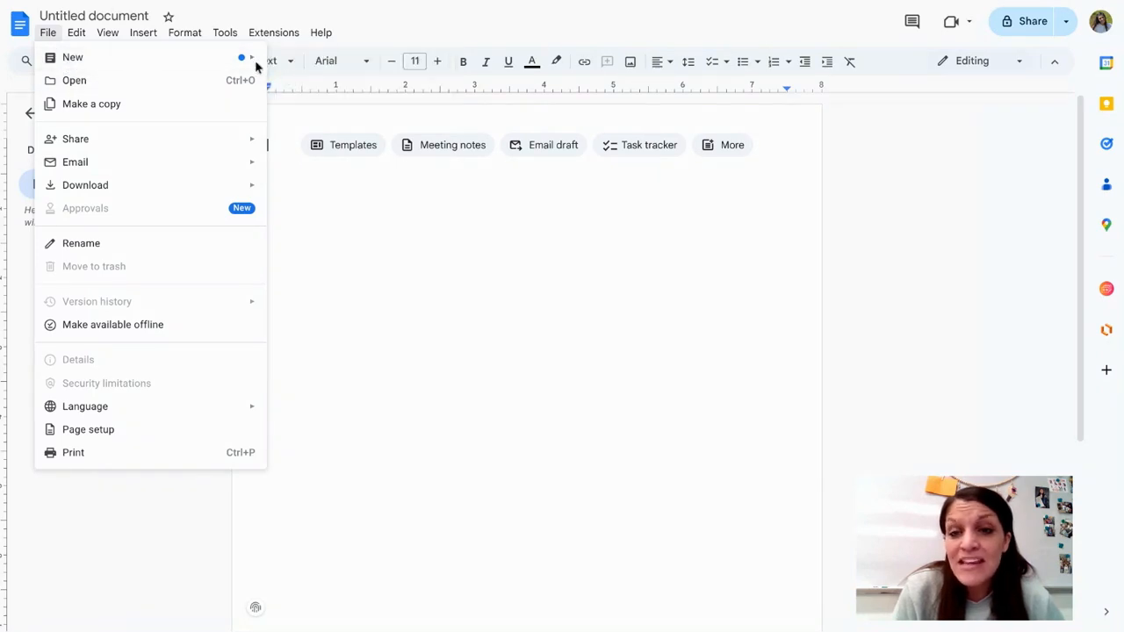
# Step: Fill the blank document with the Project brief template from the template gallery
pyautogui.moveTo(255, 61)
pyautogui.click(307, 85)
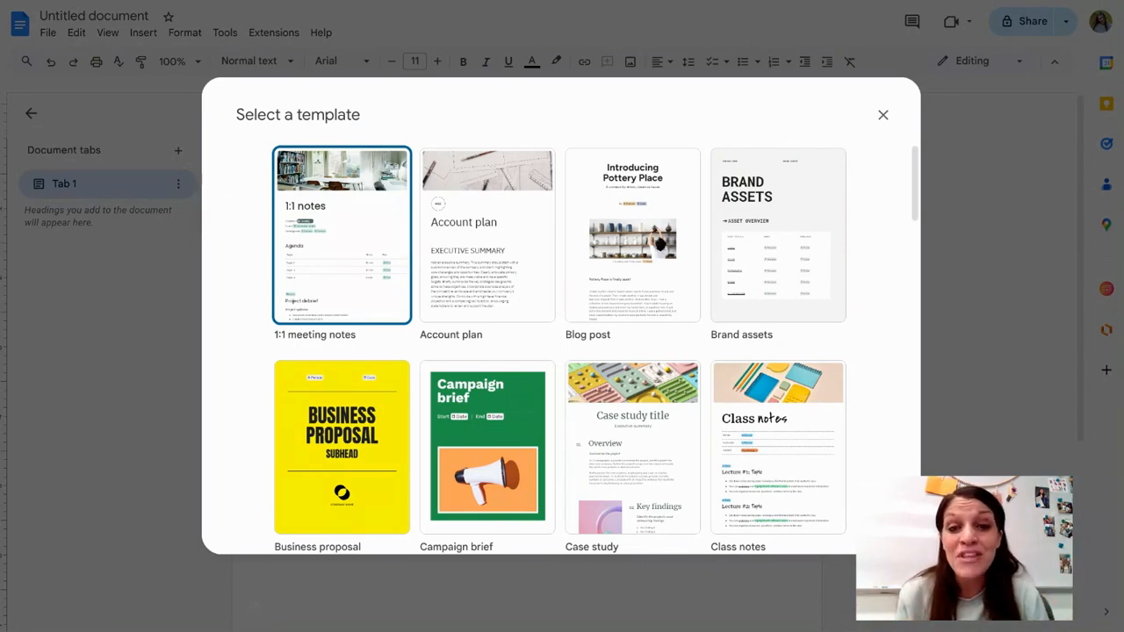
pyautogui.scroll(-8, 562, 220)
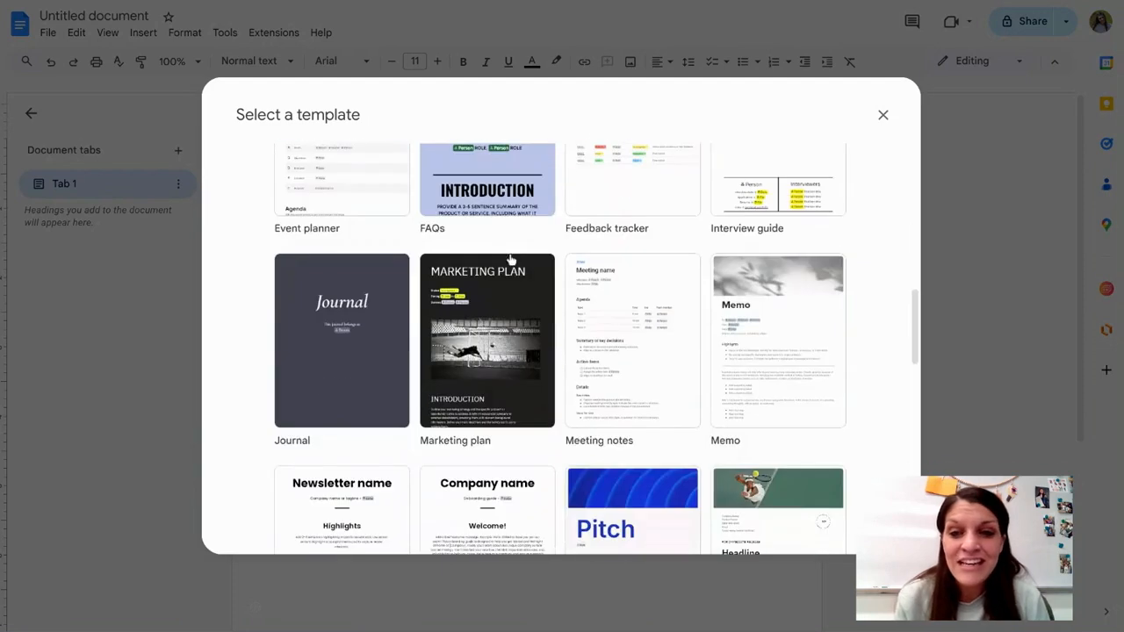
pyautogui.scroll(-4, 515, 241)
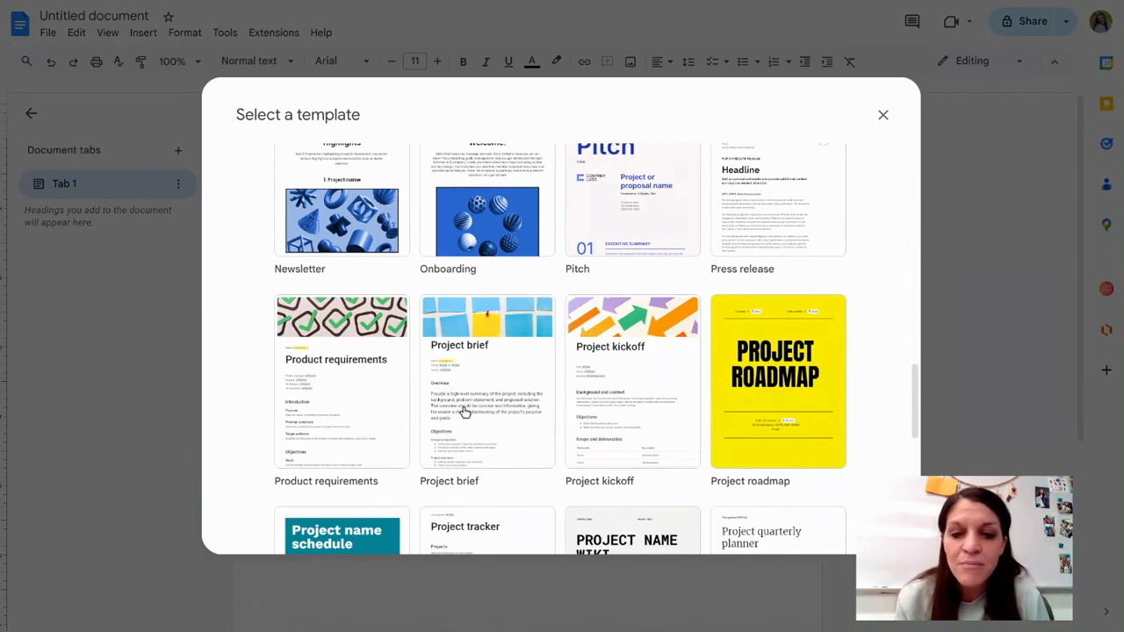
pyautogui.scroll(-1, 676, 411)
pyautogui.click(491, 316)
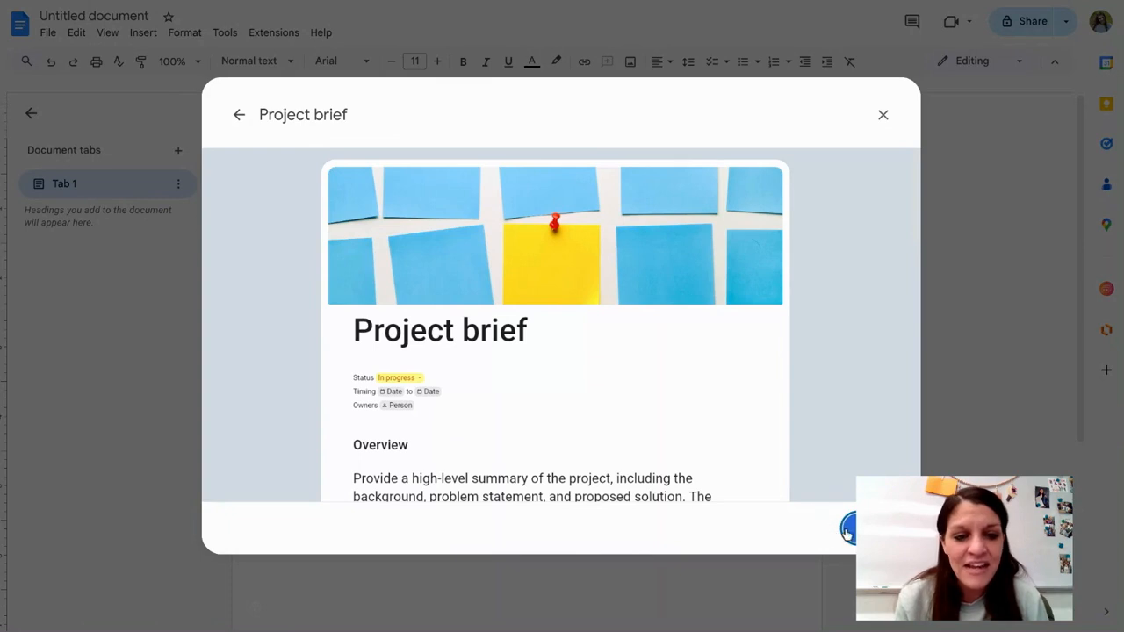
pyautogui.click(845, 531)
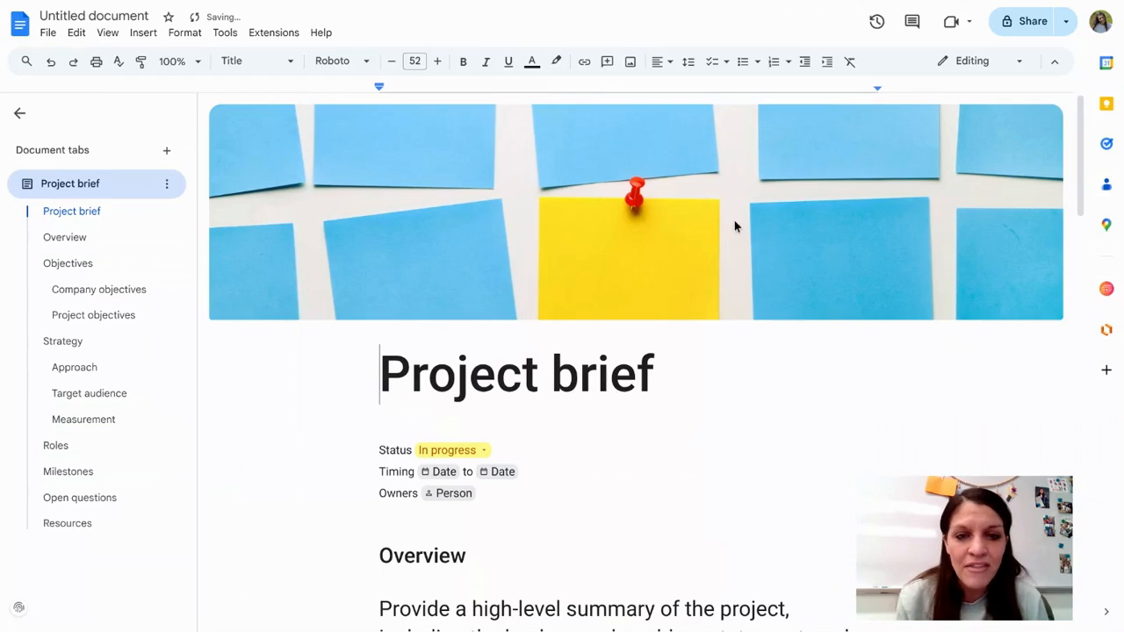
# Step: Set the project status dropdown under the Project brief title to Completed
pyautogui.click(735, 225)
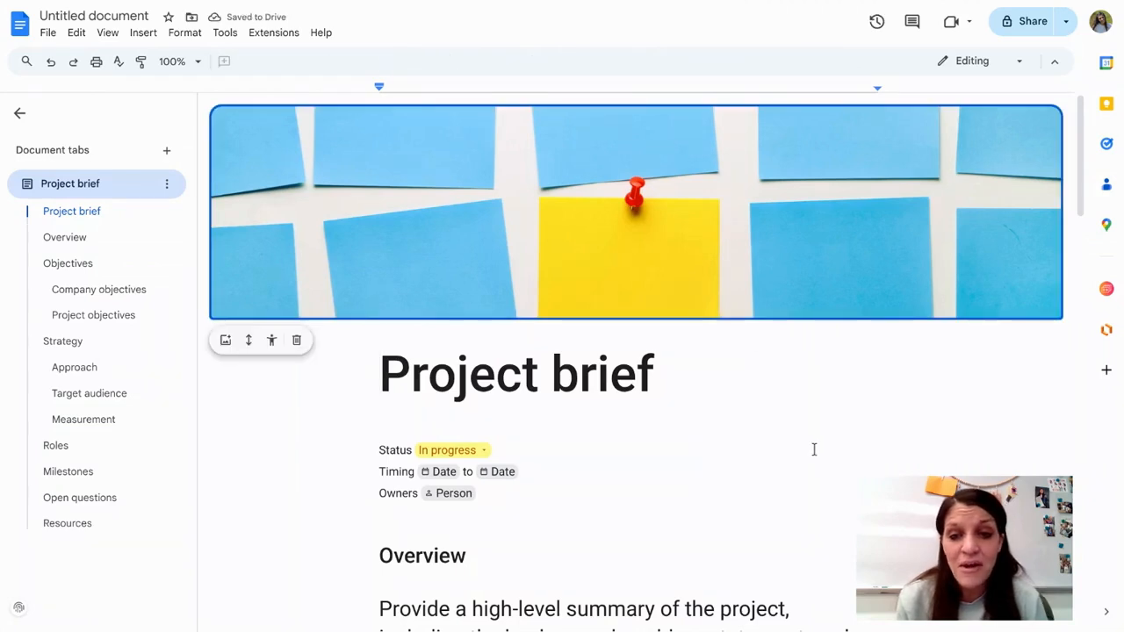
pyautogui.click(805, 447)
pyautogui.scroll(-3, 594, 442)
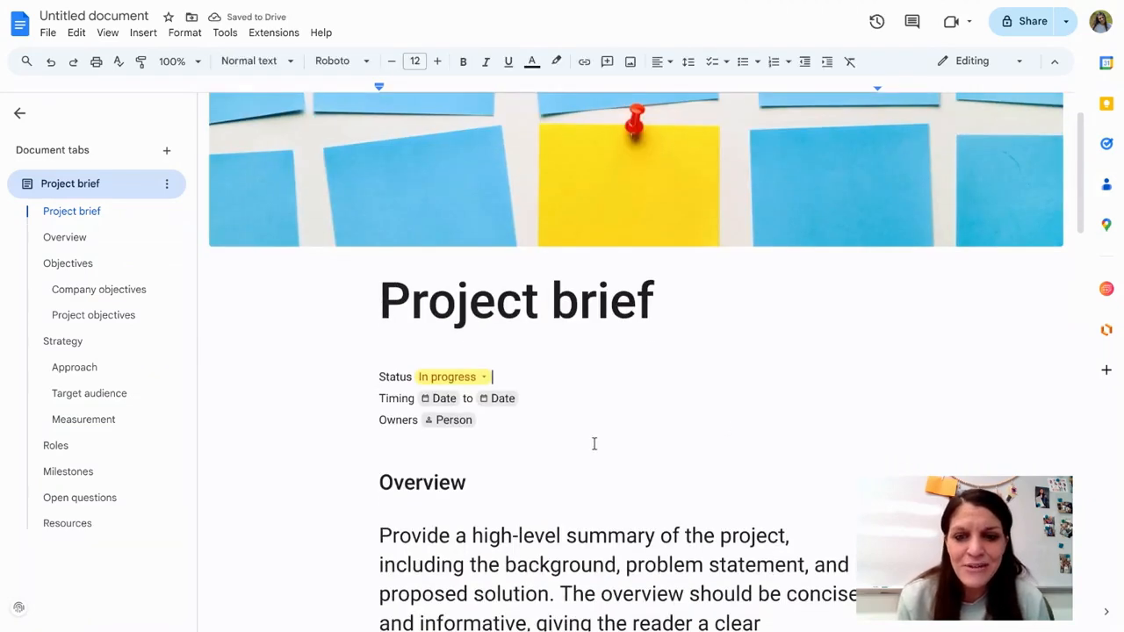
pyautogui.scroll(-1, 605, 413)
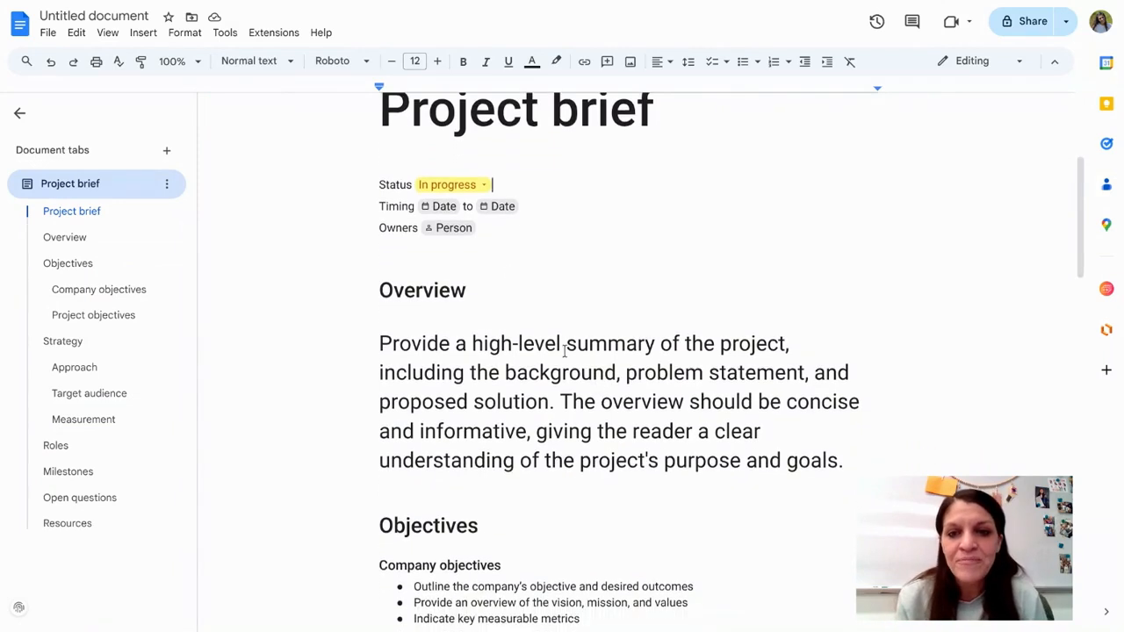
pyautogui.click(483, 185)
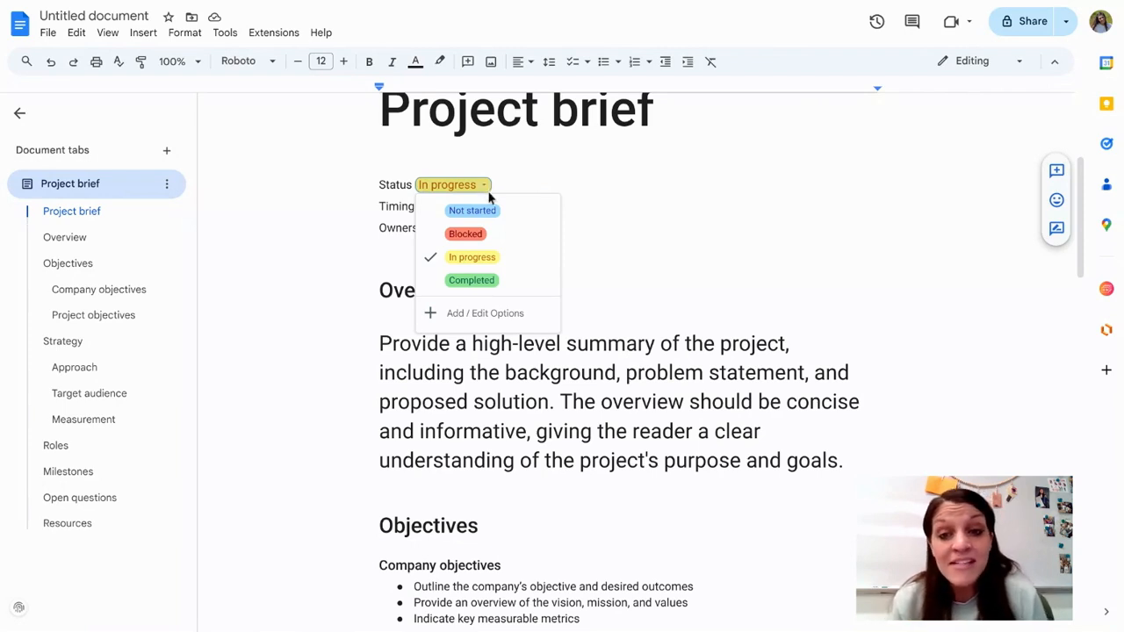
pyautogui.click(472, 281)
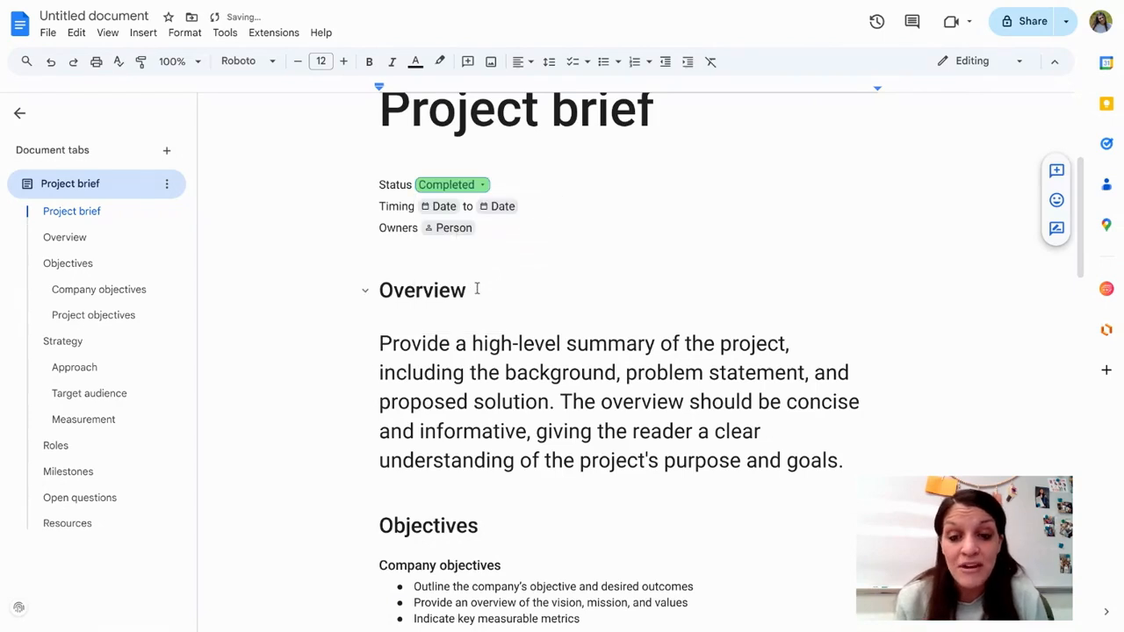
# Step: Use voice typing to replace the status dropdown with a dictated sentence beginning "And you can start typing it right here"
pyautogui.scroll(-3, 478, 289)
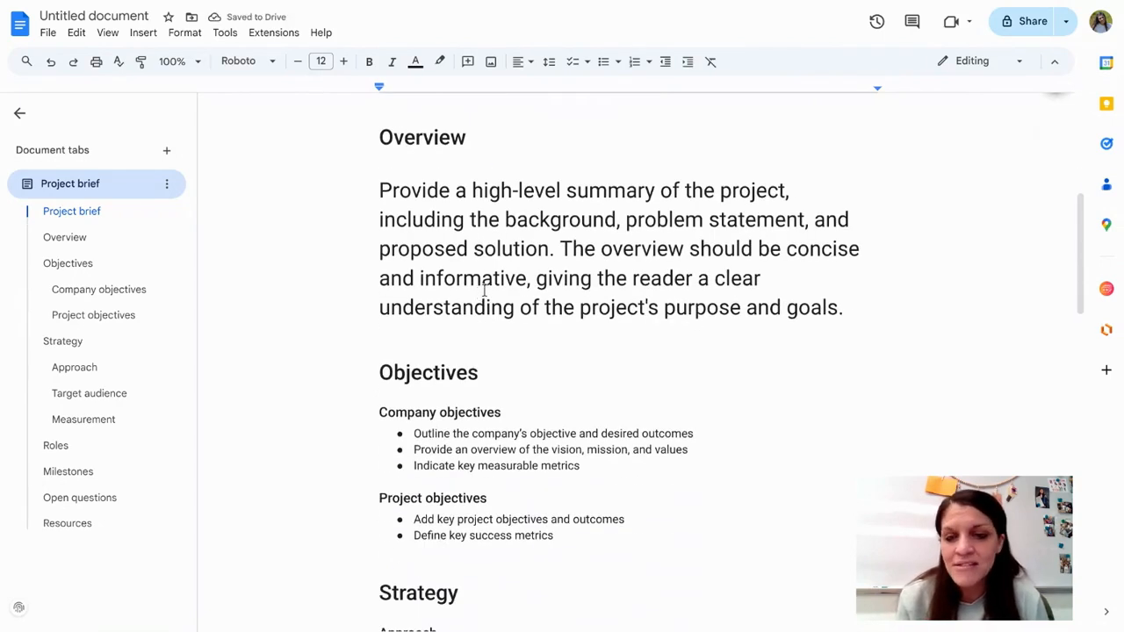
pyautogui.scroll(-3, 474, 286)
pyautogui.scroll(-4, 471, 281)
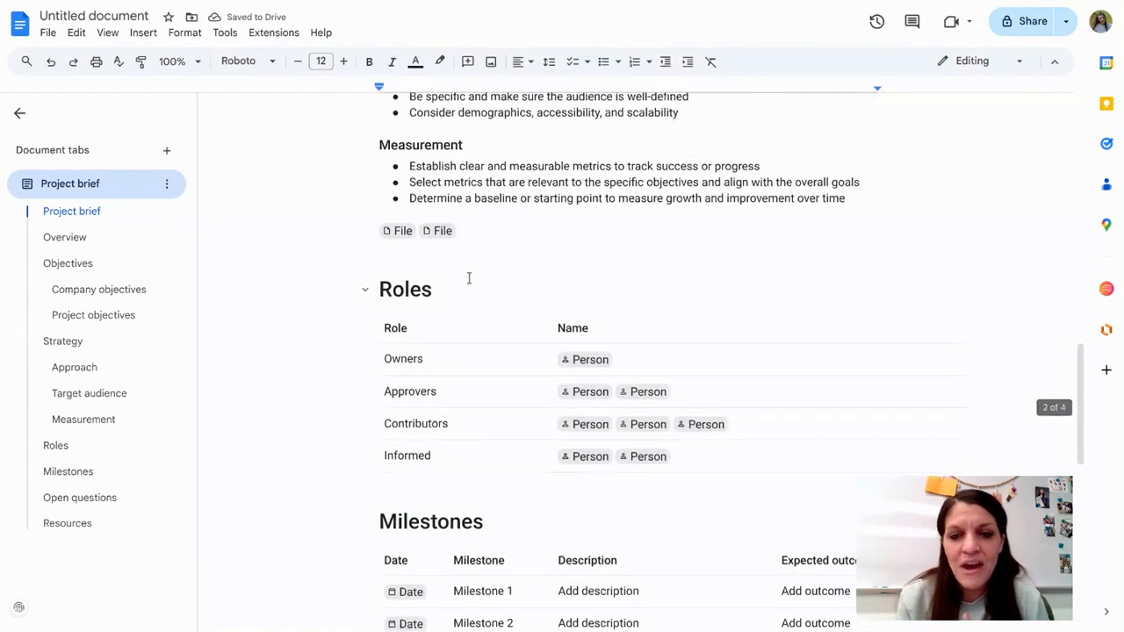
pyautogui.scroll(-2, 463, 281)
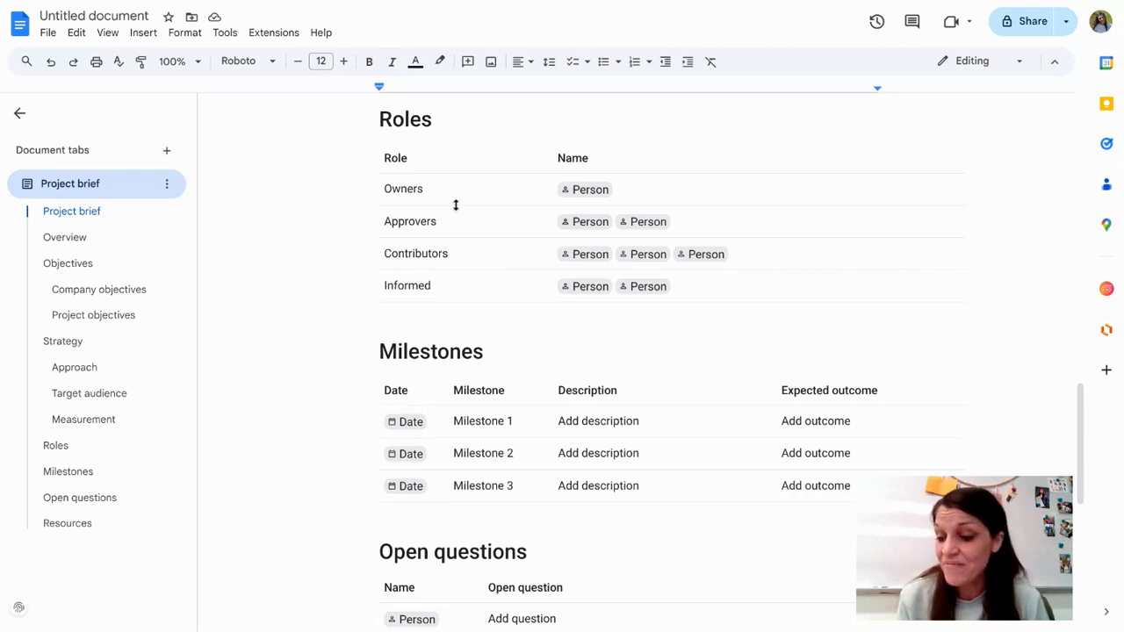
pyautogui.scroll(15, 522, 290)
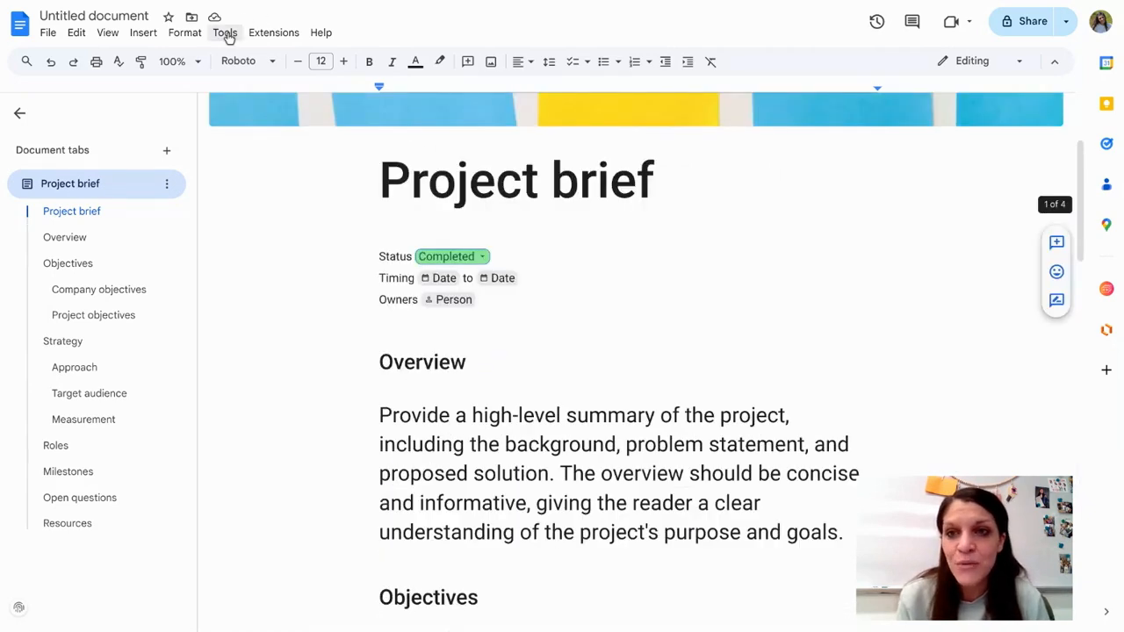
pyautogui.click(224, 32)
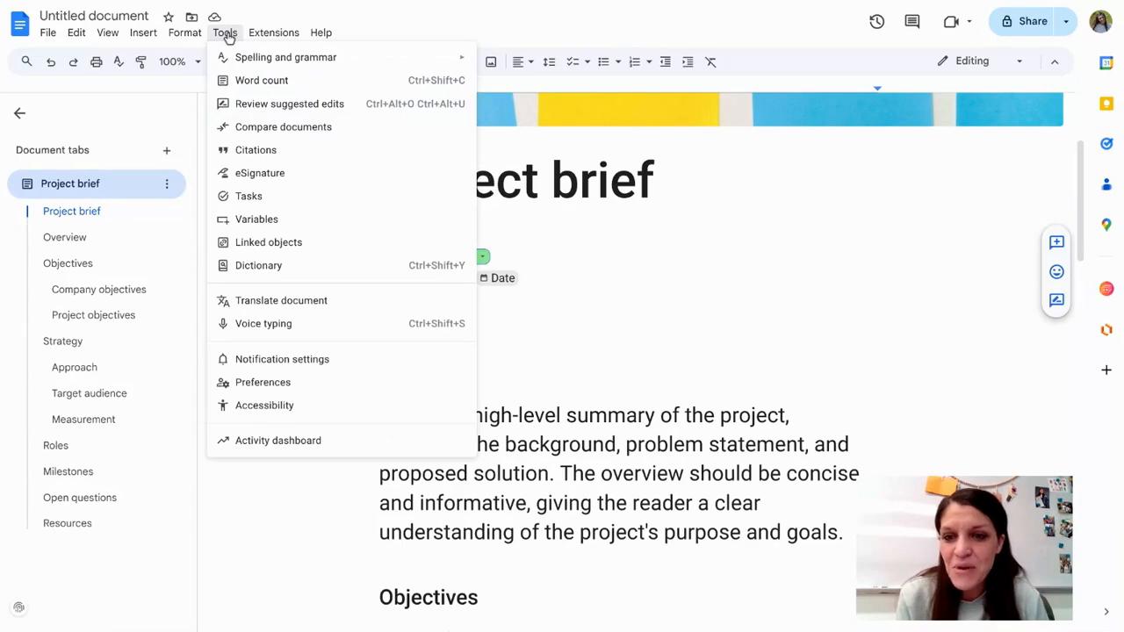
pyautogui.click(318, 336)
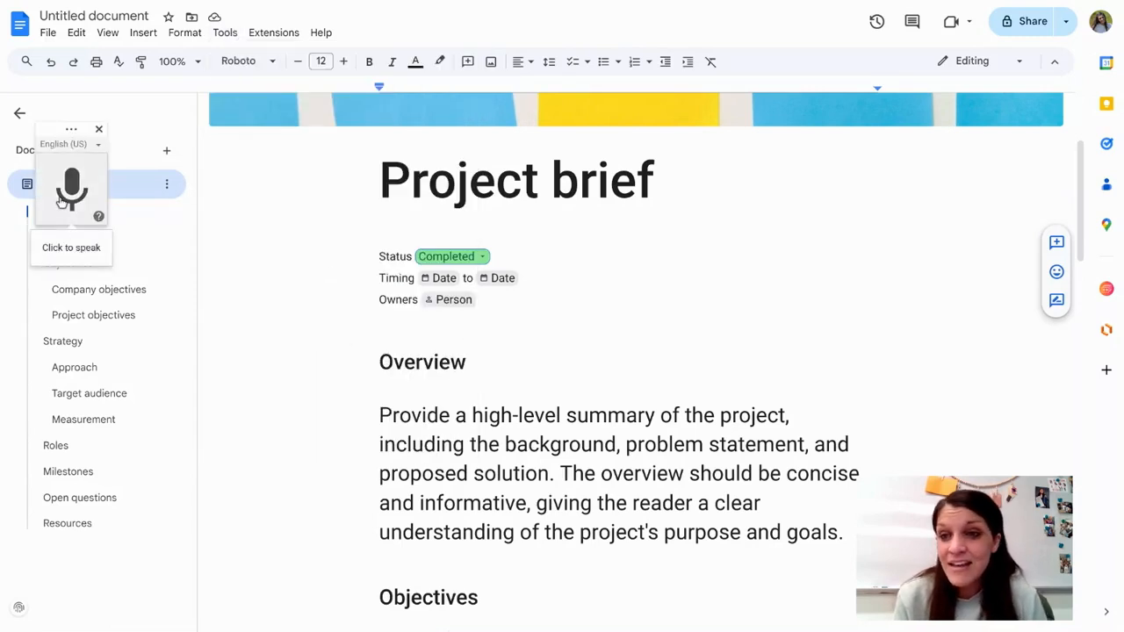
pyautogui.moveTo(56, 123); pyautogui.dragTo(164, 489)
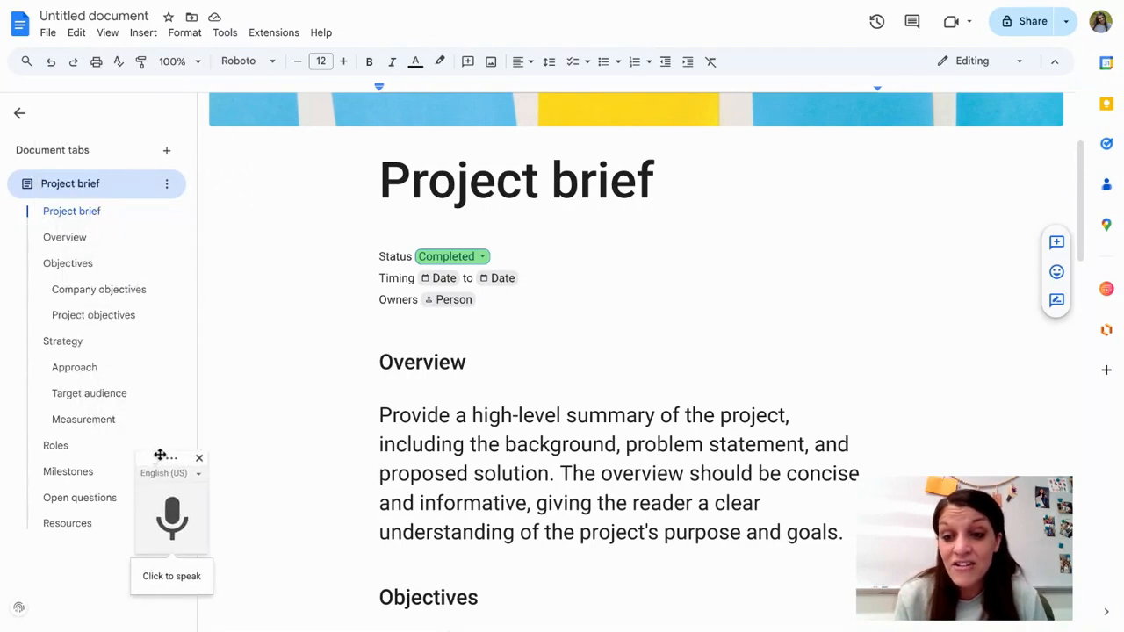
pyautogui.click(179, 523)
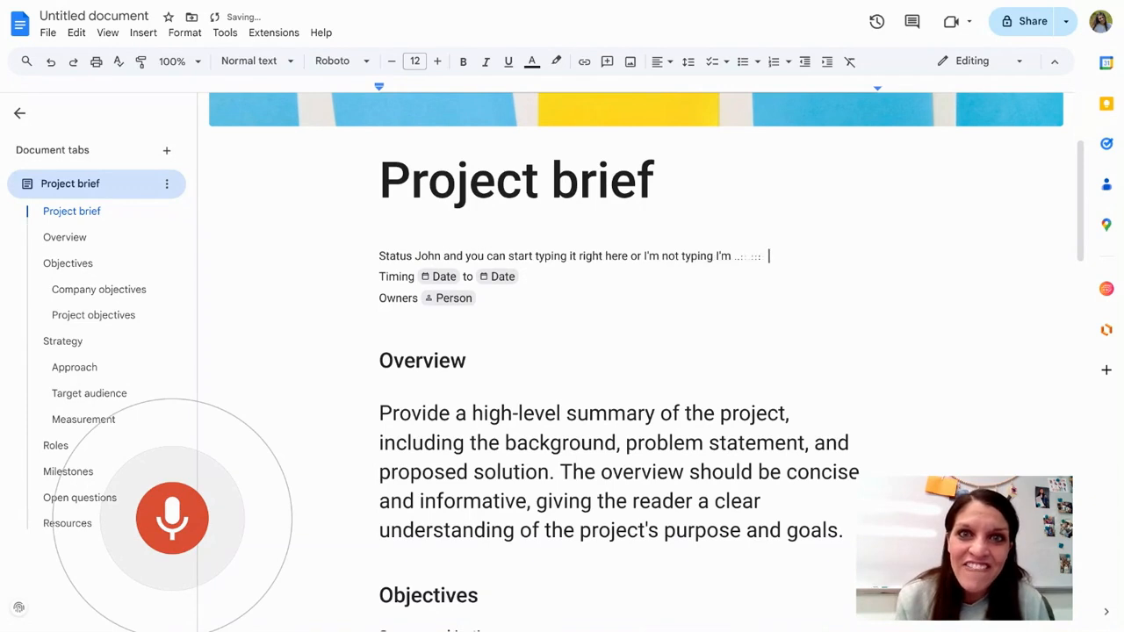
pyautogui.click(180, 516)
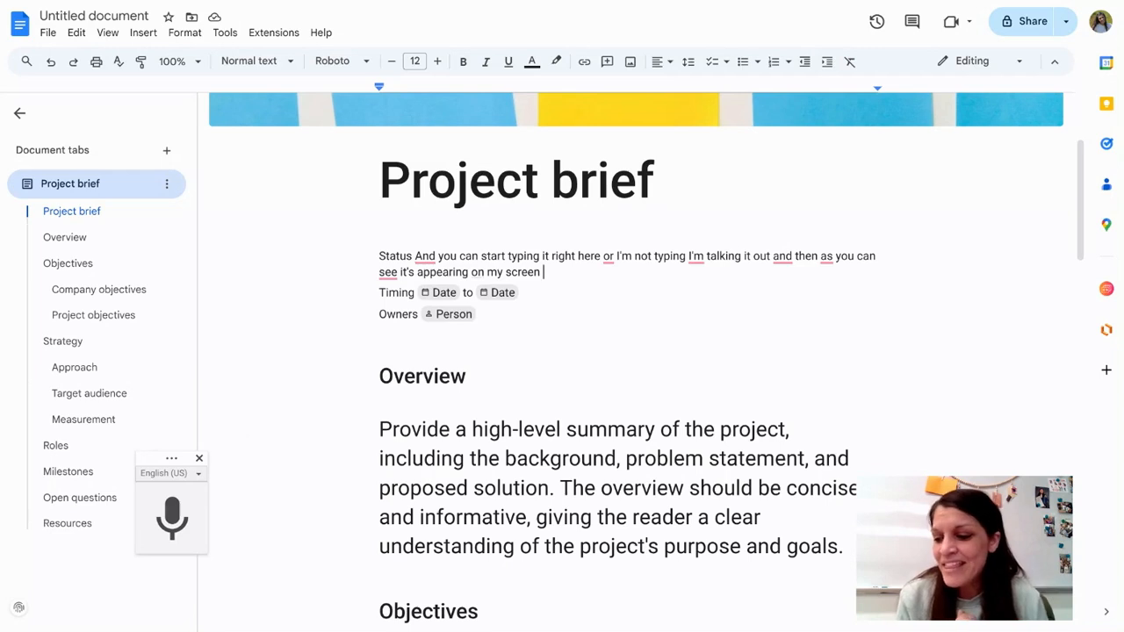
# Step: Replace the entire Status line, including the dictated text, with a new variable smart chip named A
pyautogui.moveTo(576, 263); pyautogui.dragTo(438, 258)
pyautogui.click(446, 293)
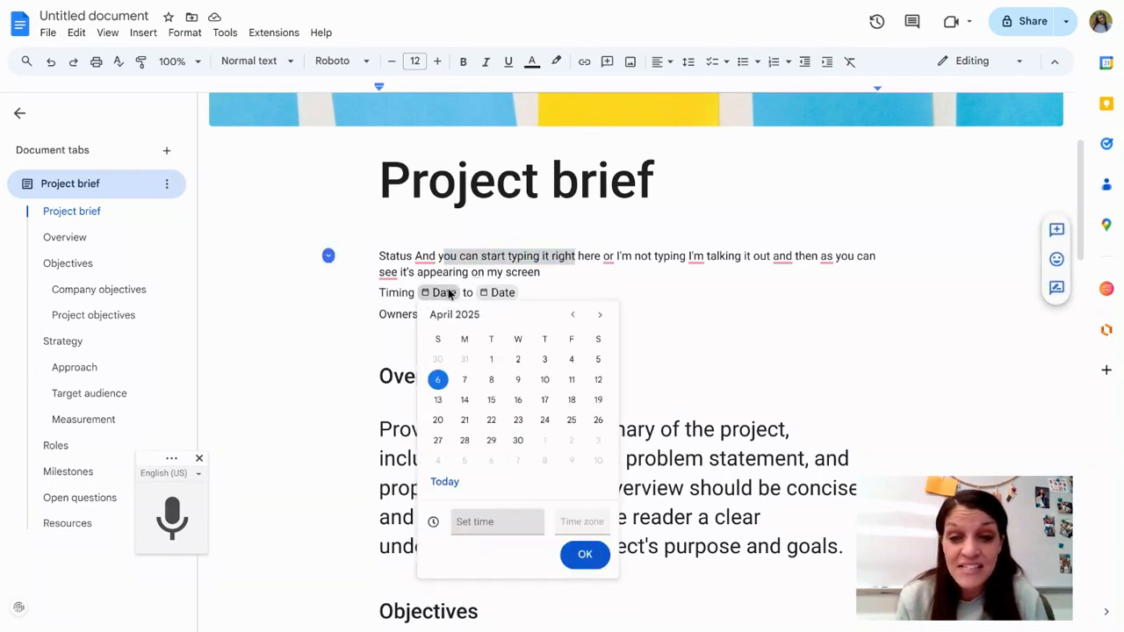
pyautogui.click(594, 269)
pyautogui.moveTo(574, 273); pyautogui.dragTo(370, 252)
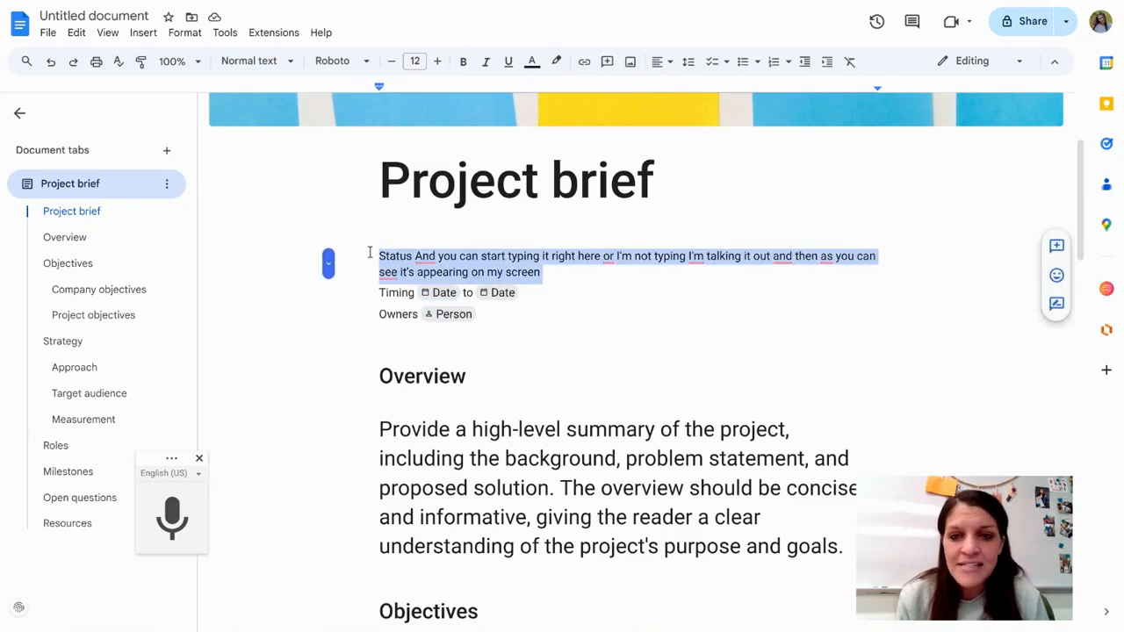
pyautogui.click(146, 32)
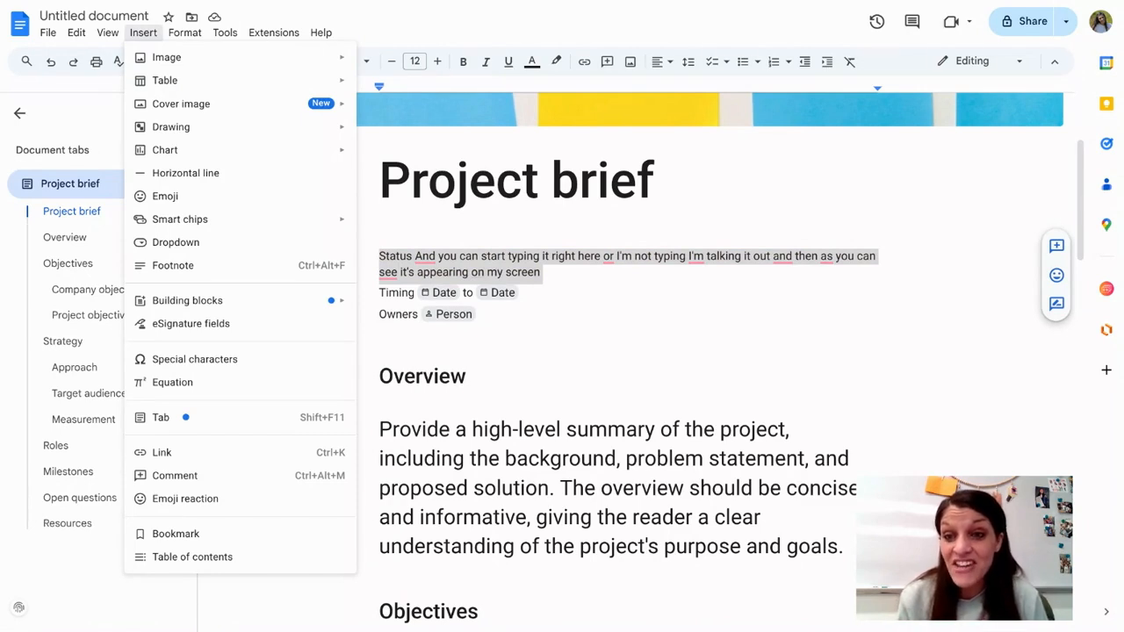
pyautogui.moveTo(190, 226)
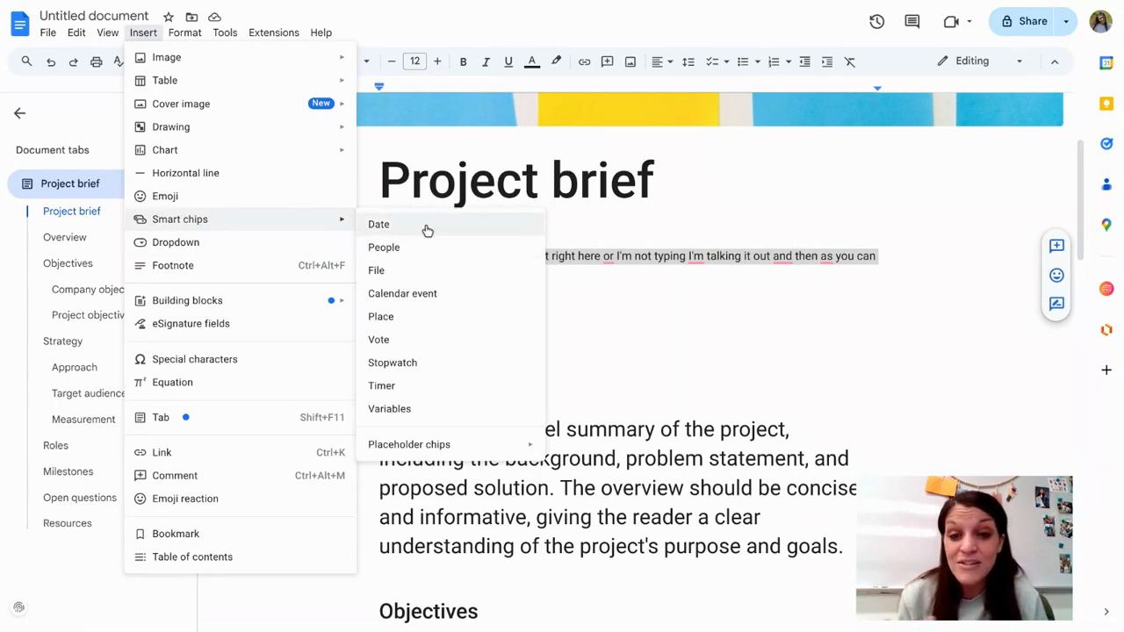
pyautogui.click(389, 409)
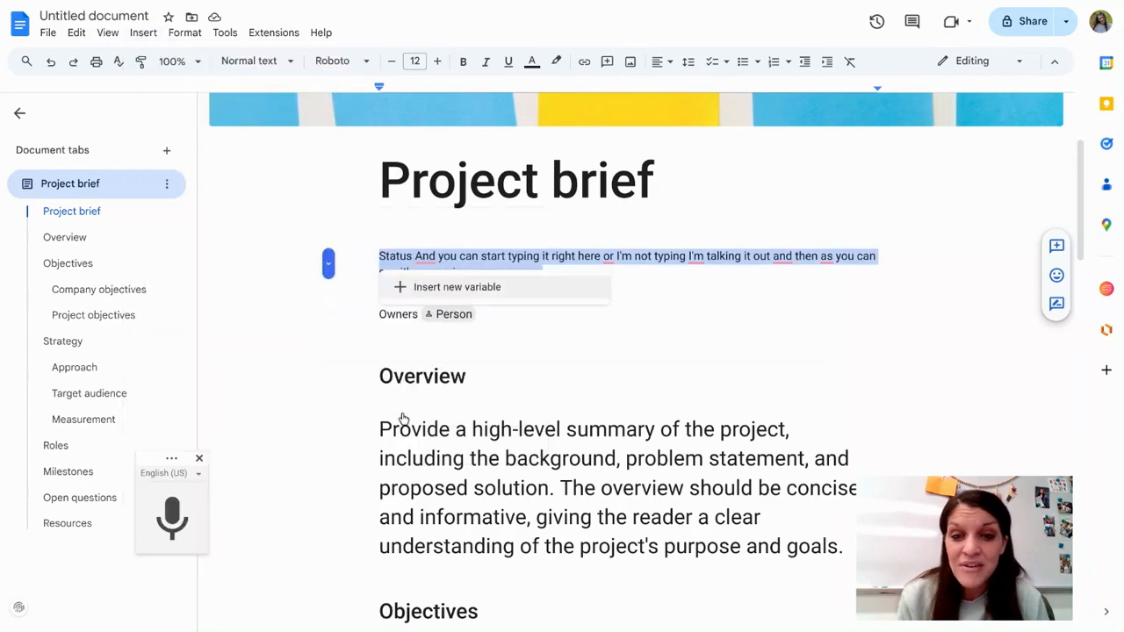
pyautogui.click(402, 295)
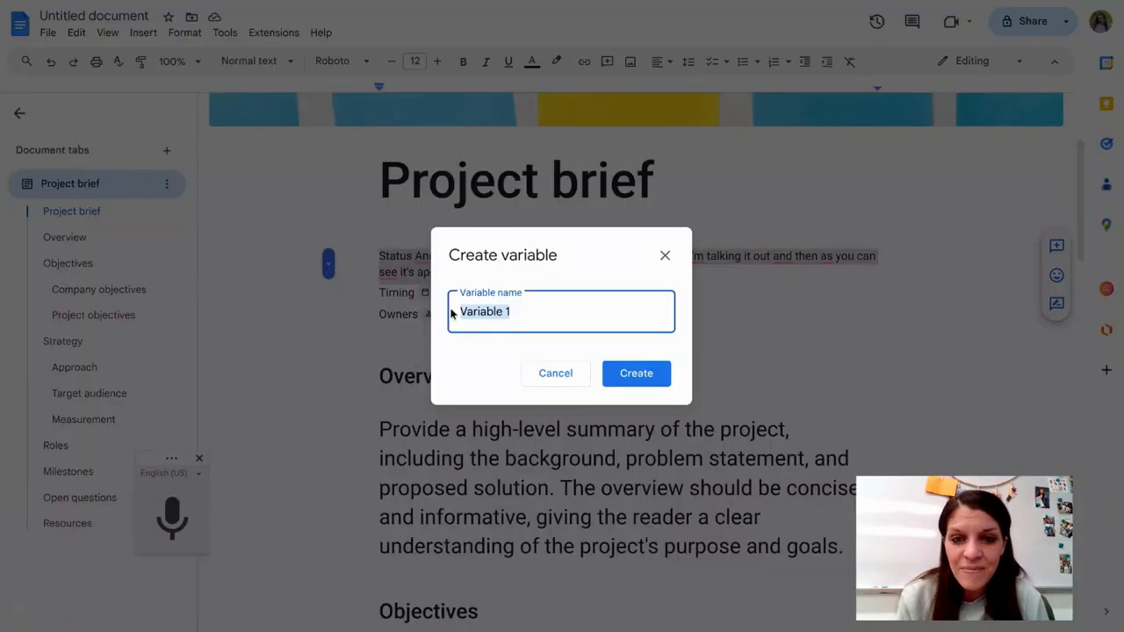
pyautogui.write('A')
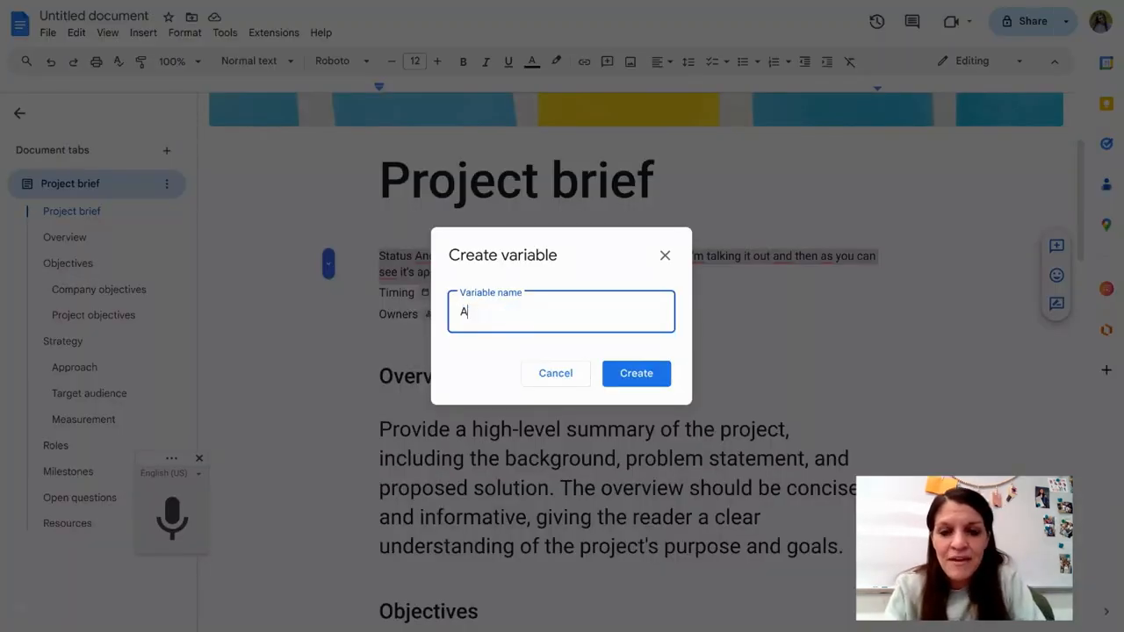
pyautogui.click(639, 389)
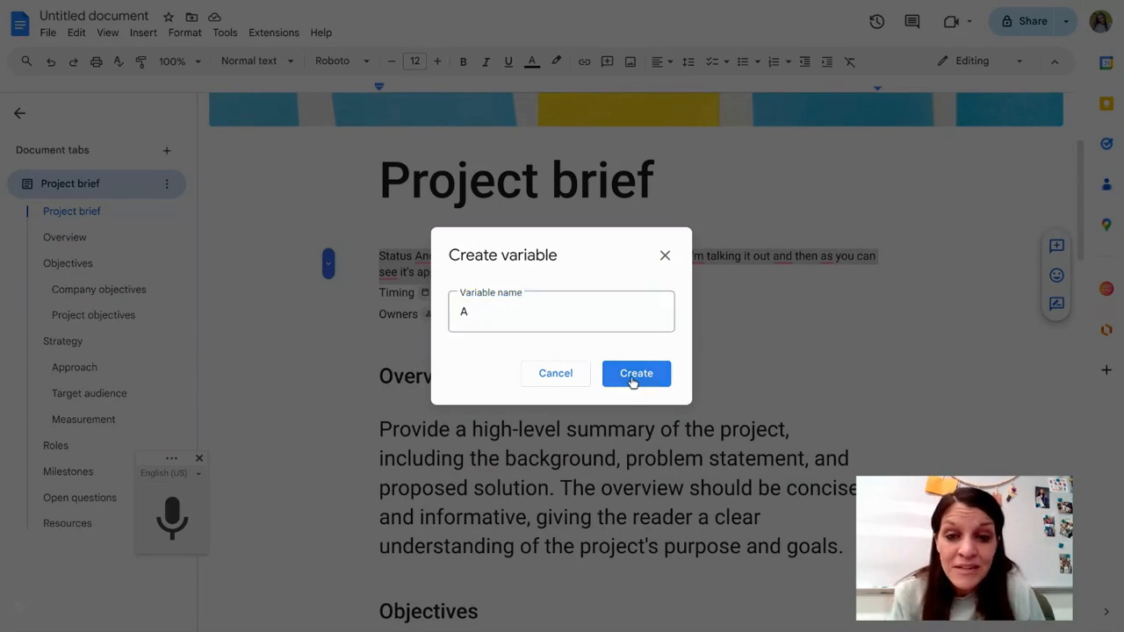
pyautogui.click(646, 372)
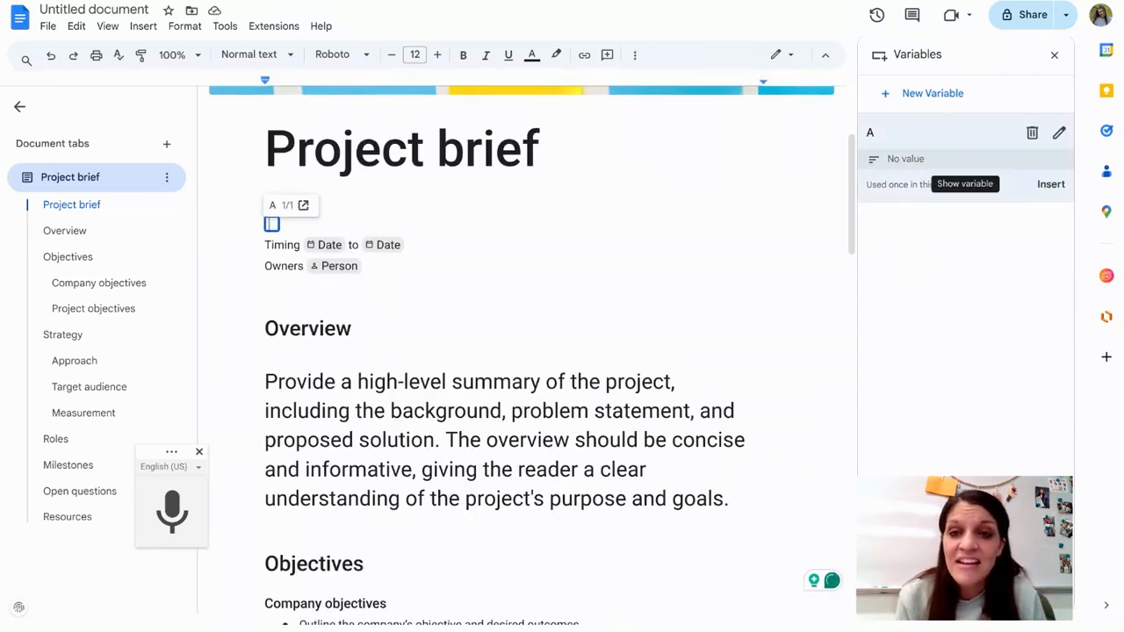
# Step: Review the option lists of the document and preset Project status dropdowns, and open the setup of a new dropdown
pyautogui.click(149, 27)
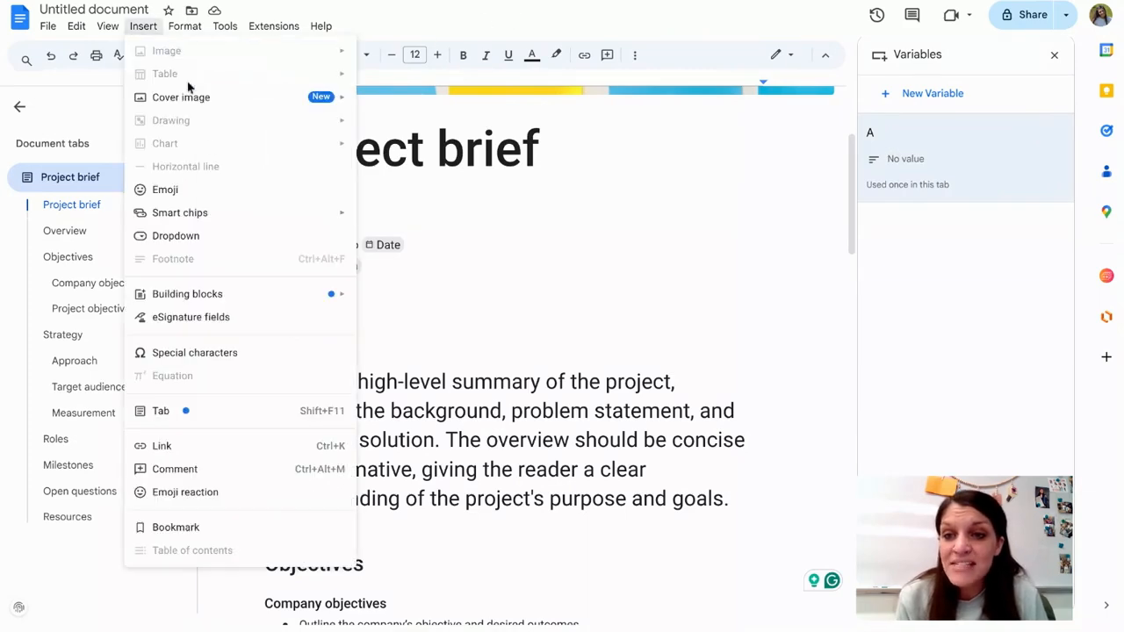
pyautogui.moveTo(237, 221)
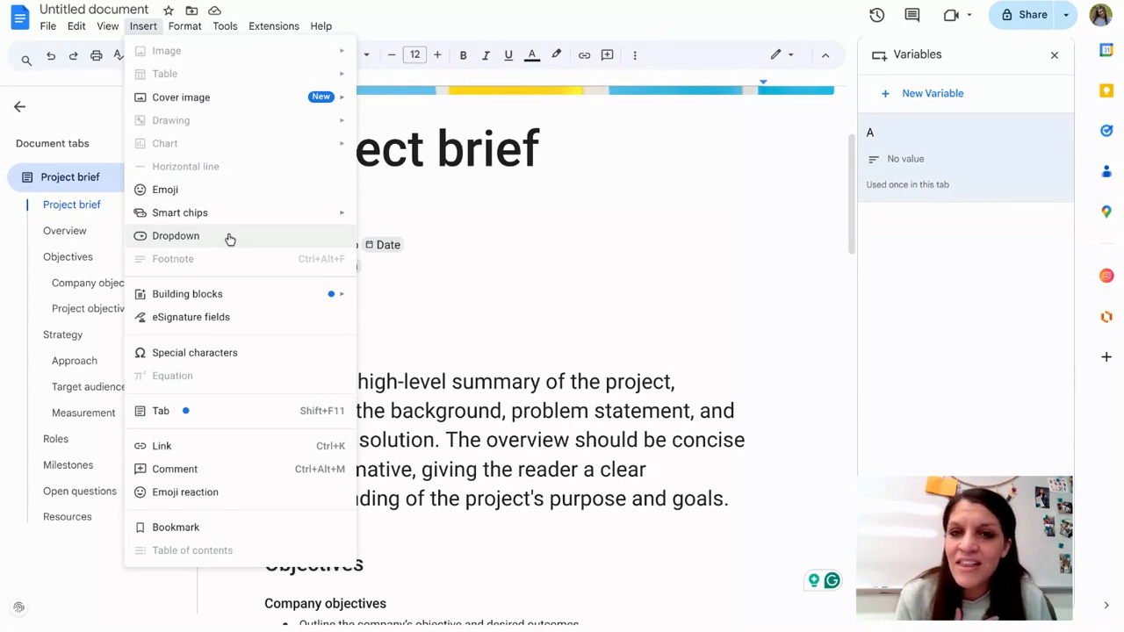
pyautogui.click(230, 239)
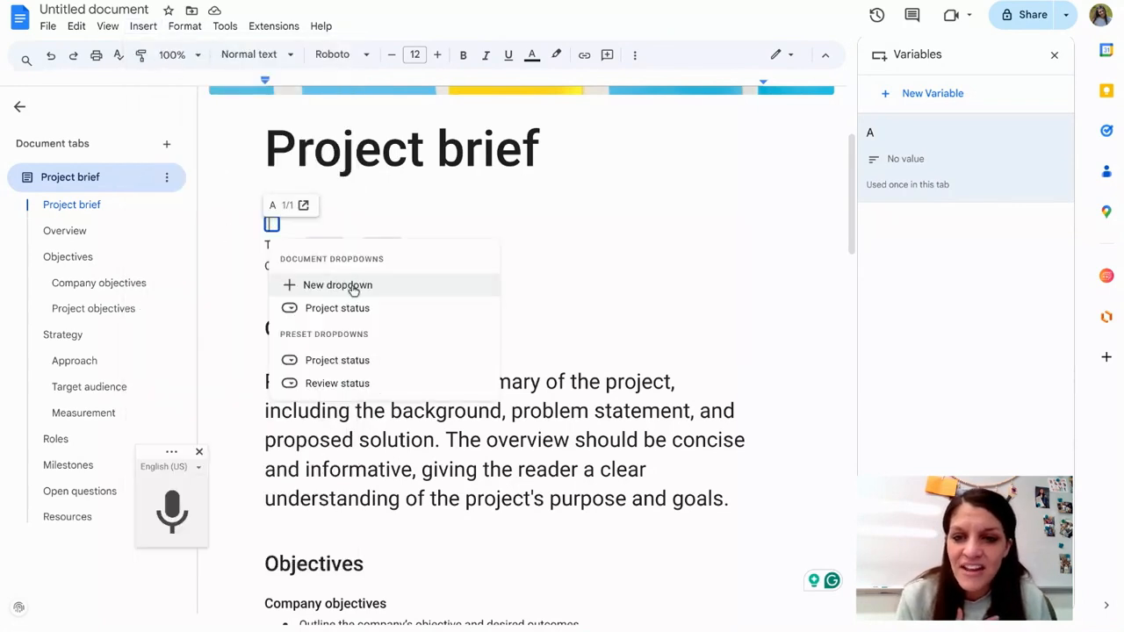
pyautogui.moveTo(341, 314)
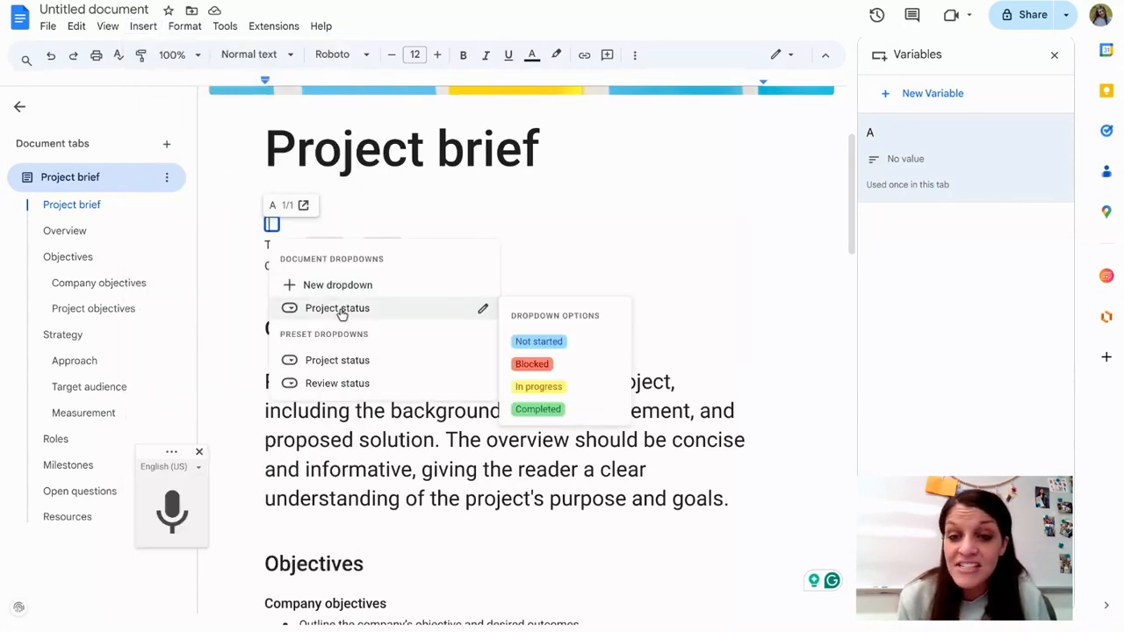
pyautogui.moveTo(337, 363)
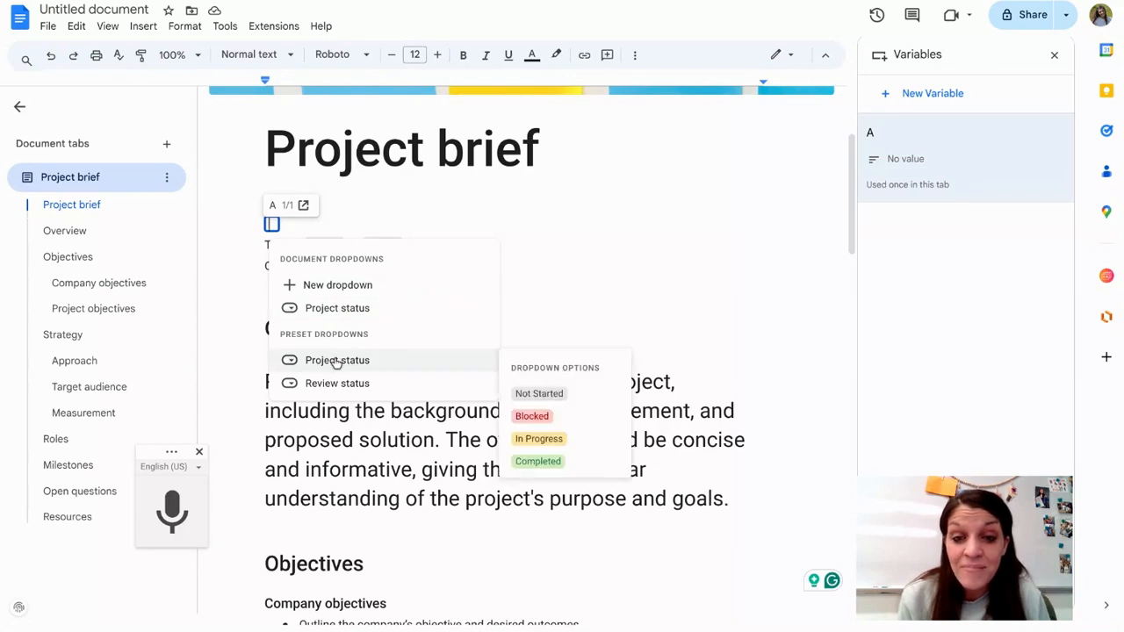
pyautogui.click(320, 287)
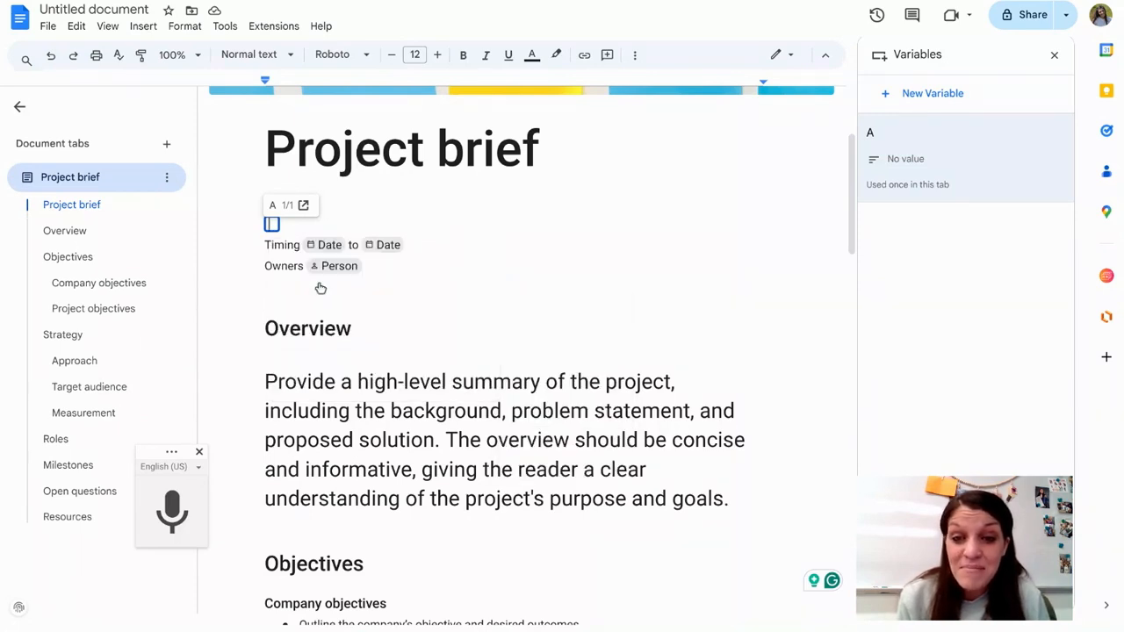
pyautogui.moveTo(572, 214); pyautogui.dragTo(372, 199)
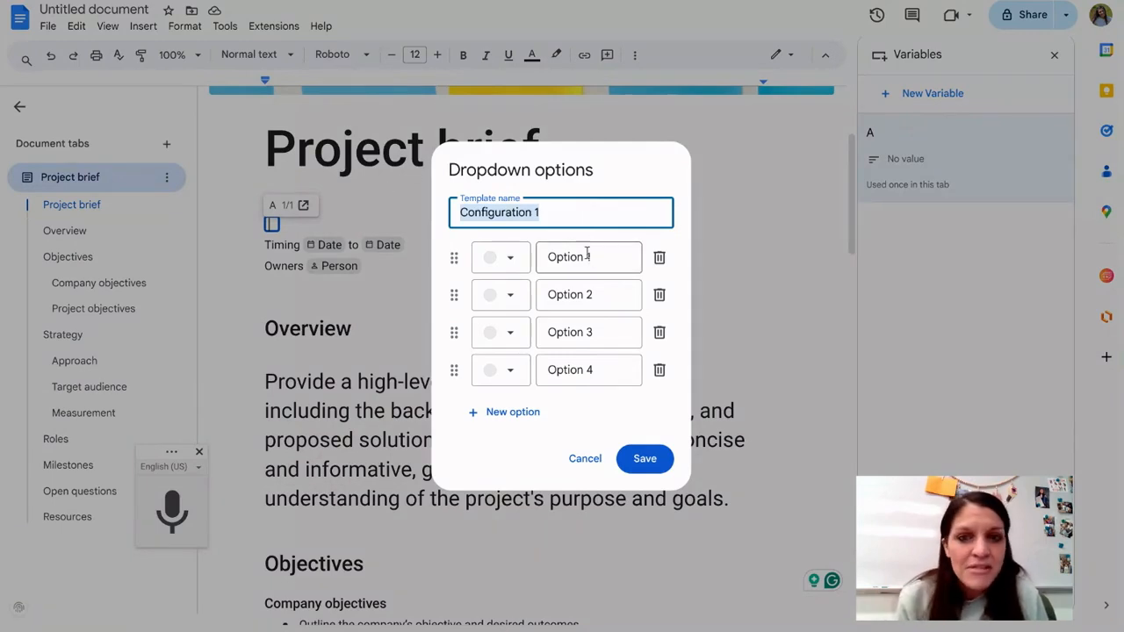
# Step: Examine the background colour choices for Option 1 of the new dropdown, and discard the dropdown without saving
pyautogui.click(491, 266)
pyautogui.click(569, 363)
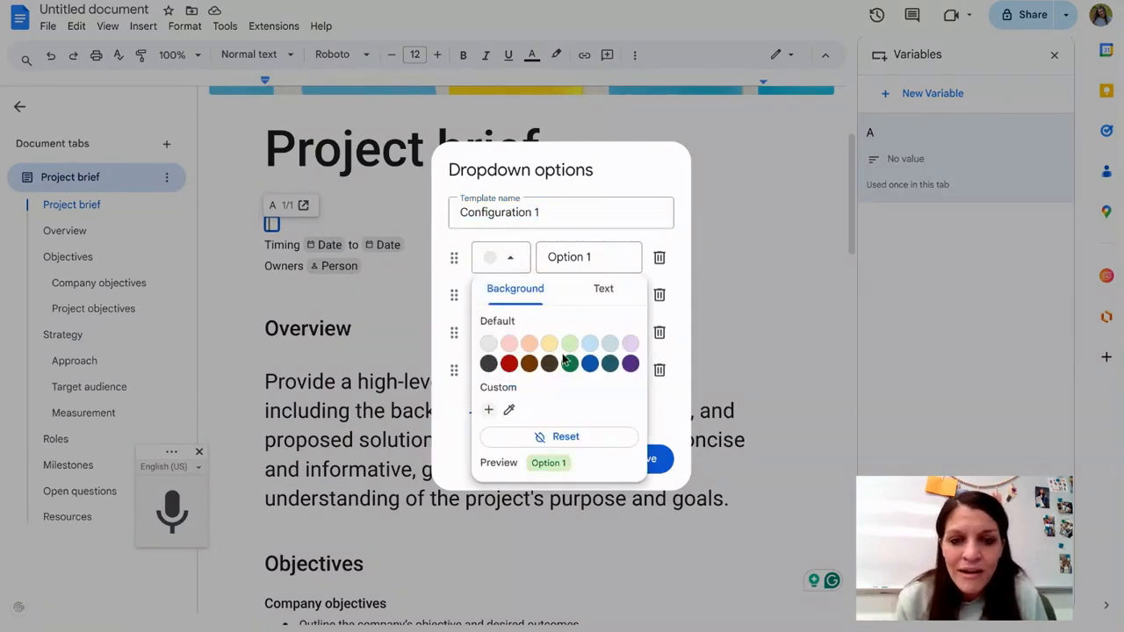
pyautogui.click(489, 409)
pyautogui.click(579, 370)
pyautogui.click(544, 591)
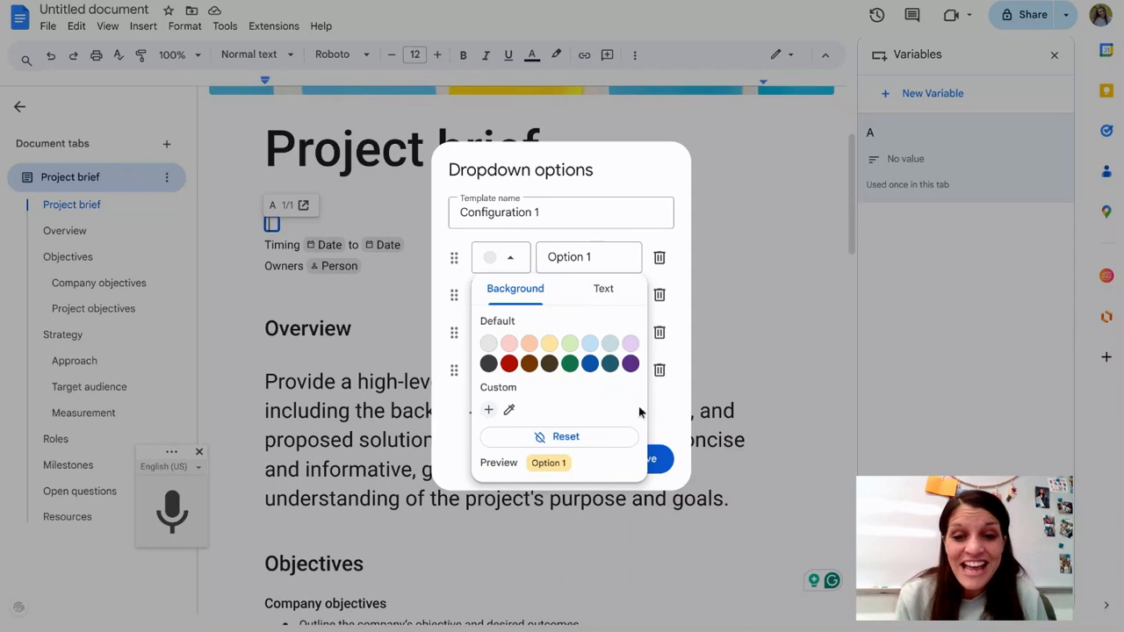
pyautogui.click(801, 367)
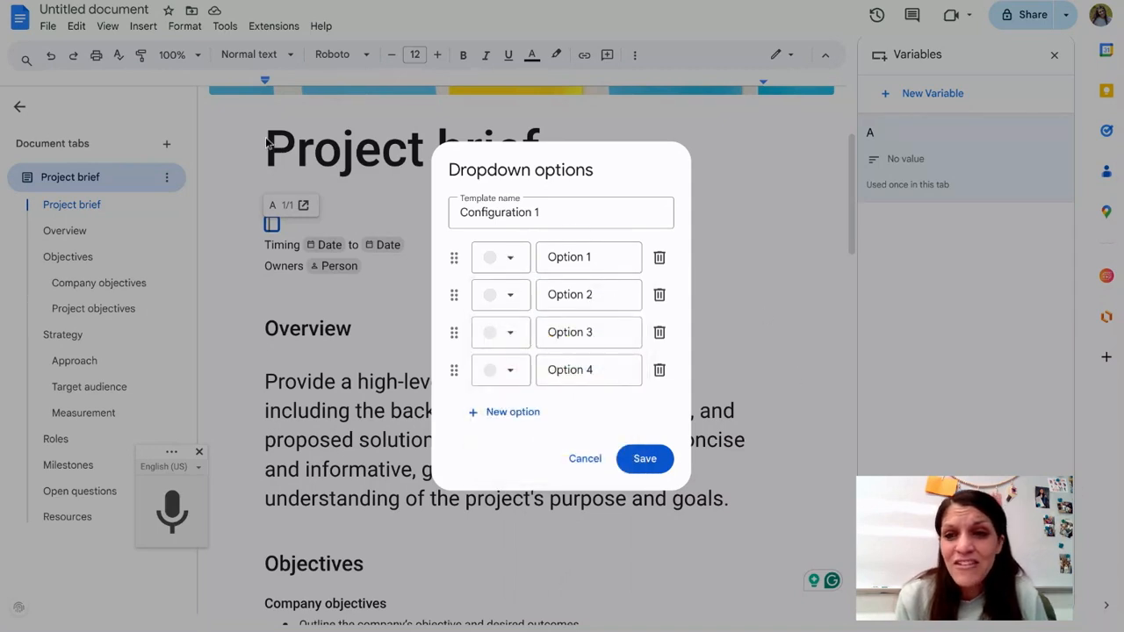
pyautogui.click(587, 464)
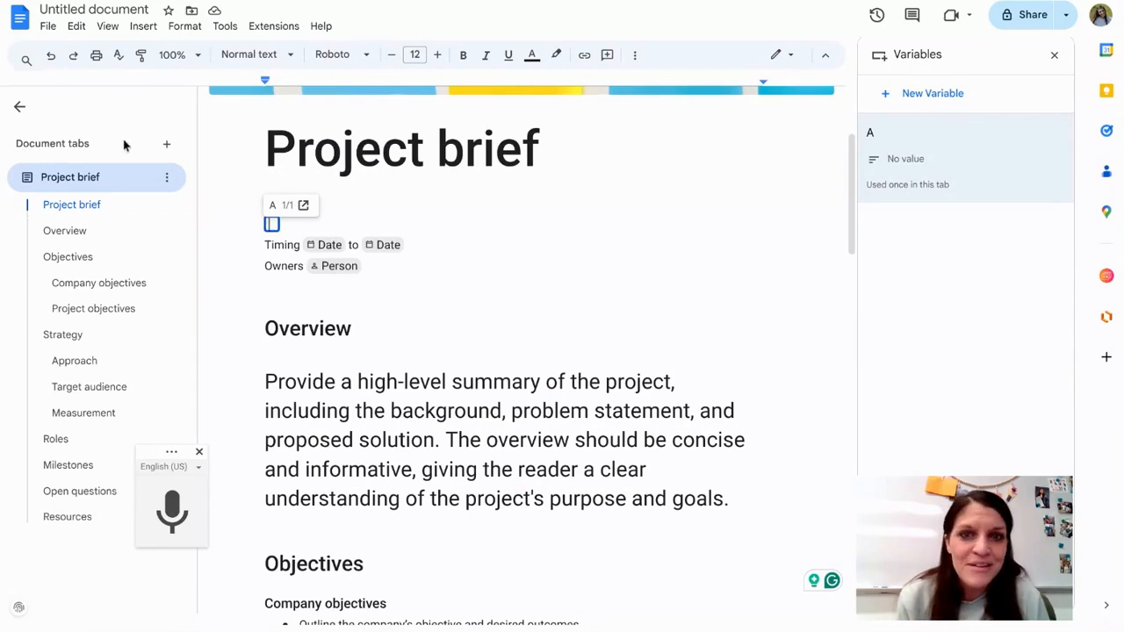
pyautogui.scroll(2, 659, 330)
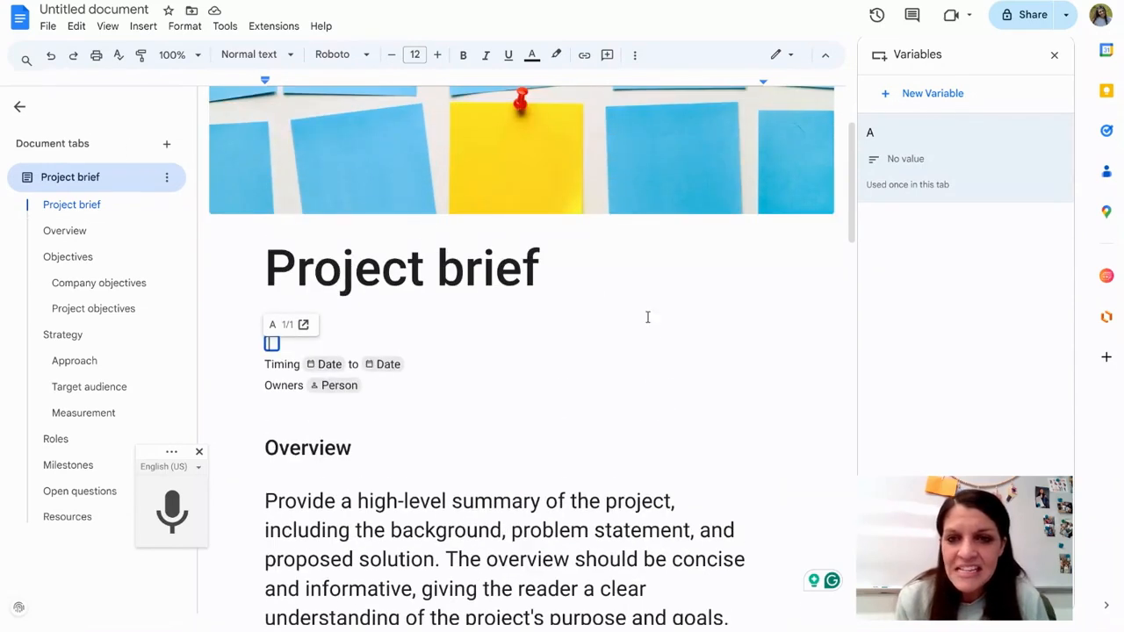
pyautogui.scroll(-1, 486, 268)
pyautogui.scroll(-2, 447, 304)
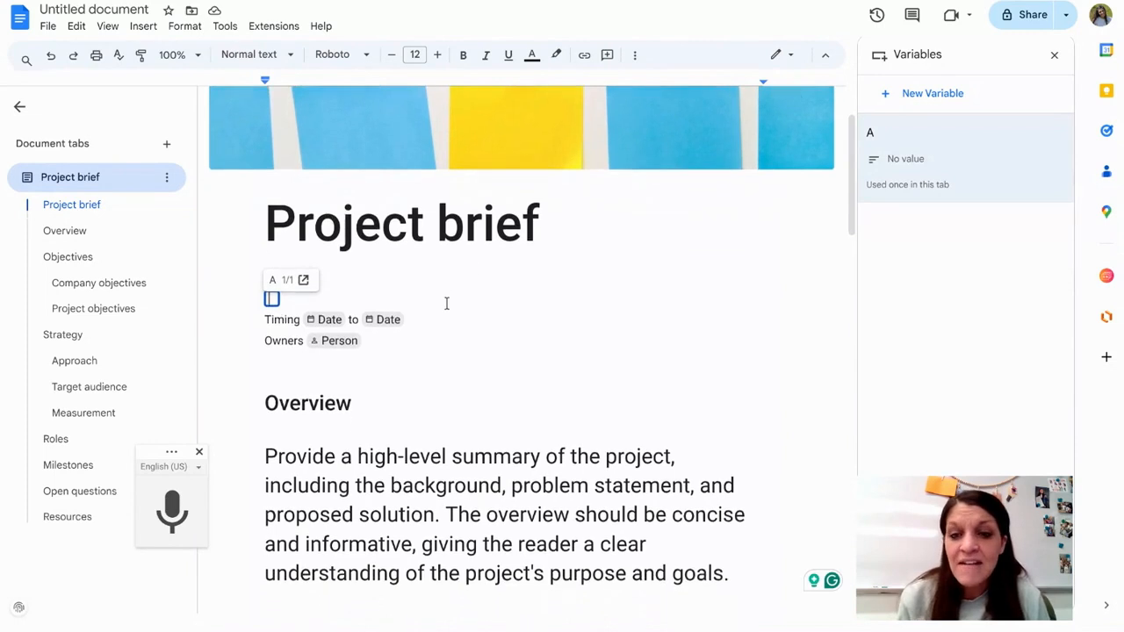